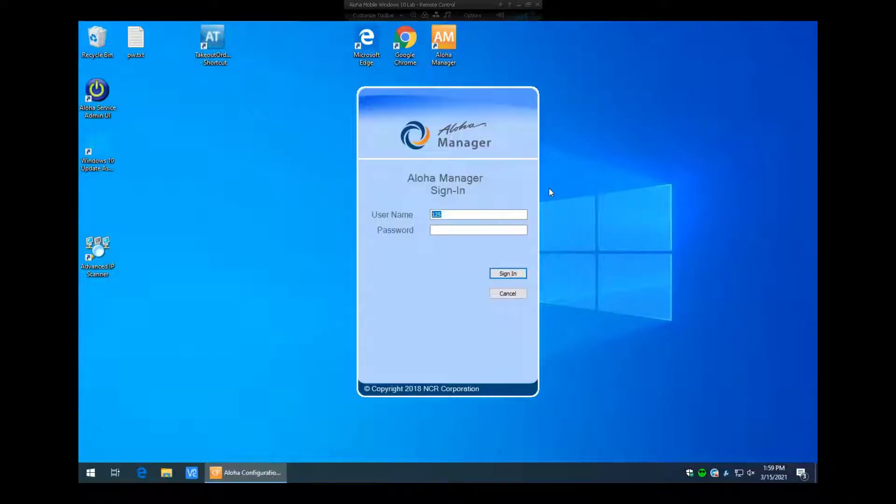
# Sign in to Aloha Manager with the manager user name and password.
pyautogui.press('Tab')
pyautogui.write('************')
pyautogui.press('Return')
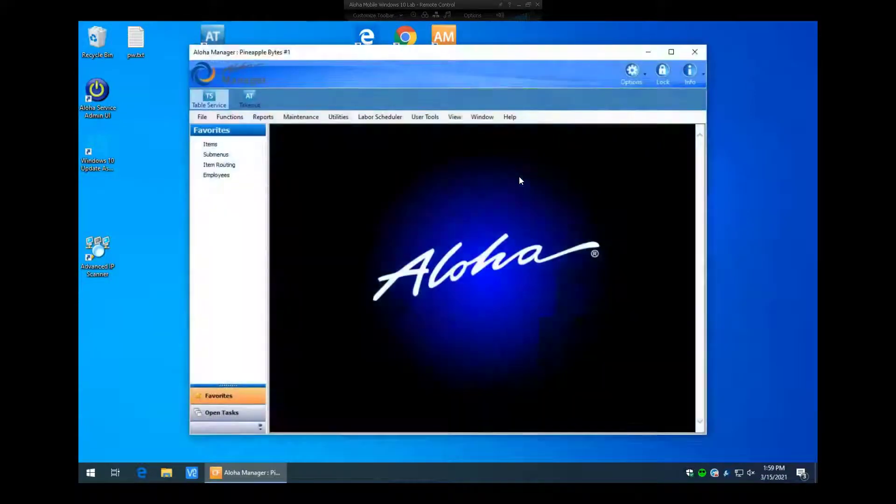
# Maximize the Pineapple Bytes #1 Aloha Manager window to full screen.
pyautogui.click(671, 52)
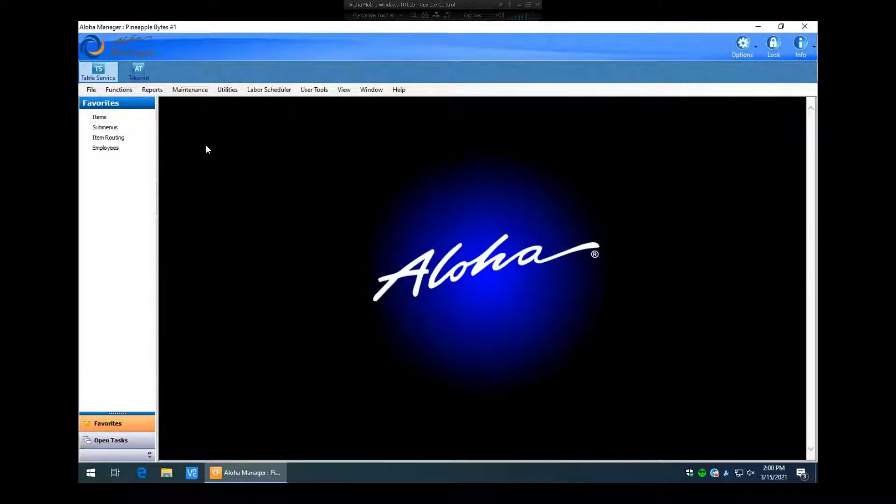
# Open the Items screen from Maintenance > Menu > Items.
pyautogui.click(190, 89)
pyautogui.moveTo(192, 115)
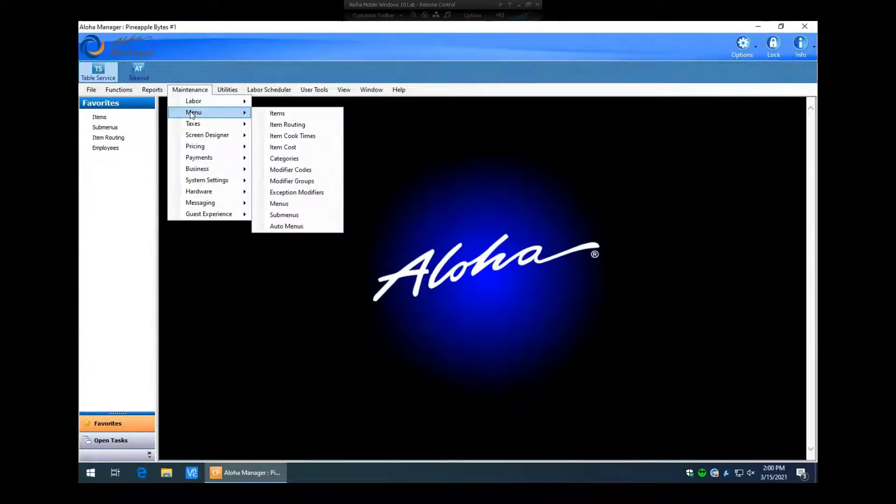
pyautogui.click(280, 113)
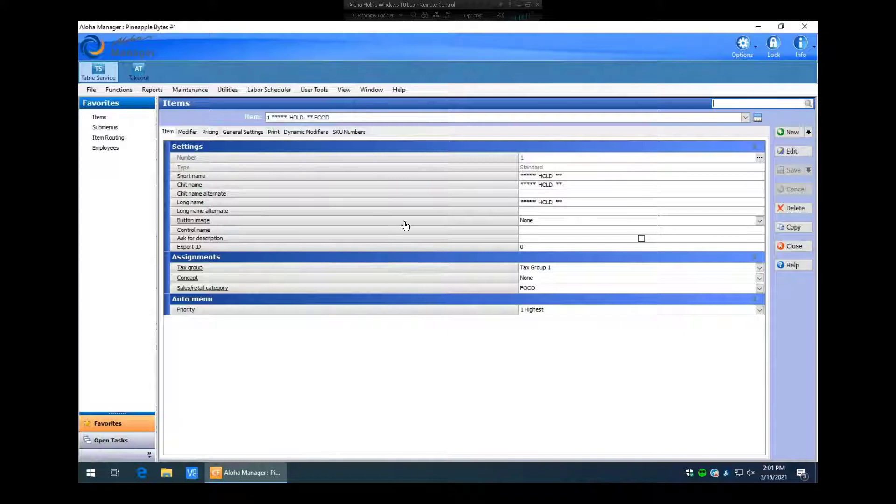
# Browse the full item dropdown list and load item 10292 Tofu.
pyautogui.click(747, 117)
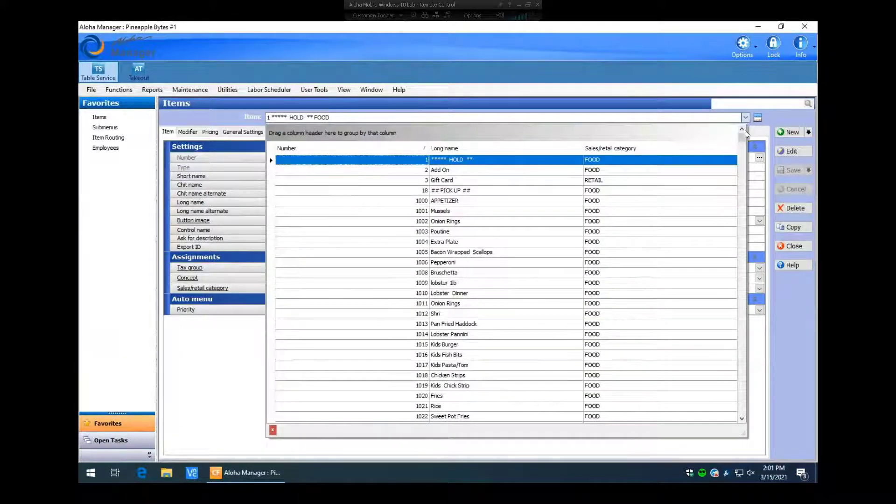
pyautogui.moveTo(743, 139); pyautogui.dragTo(733, 366)
pyautogui.scroll(-5, 397, 295)
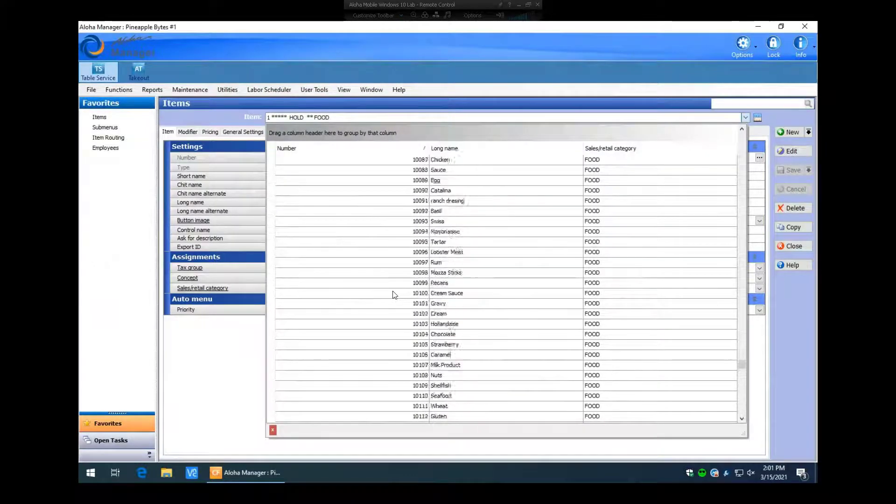
pyautogui.scroll(5, 422, 270)
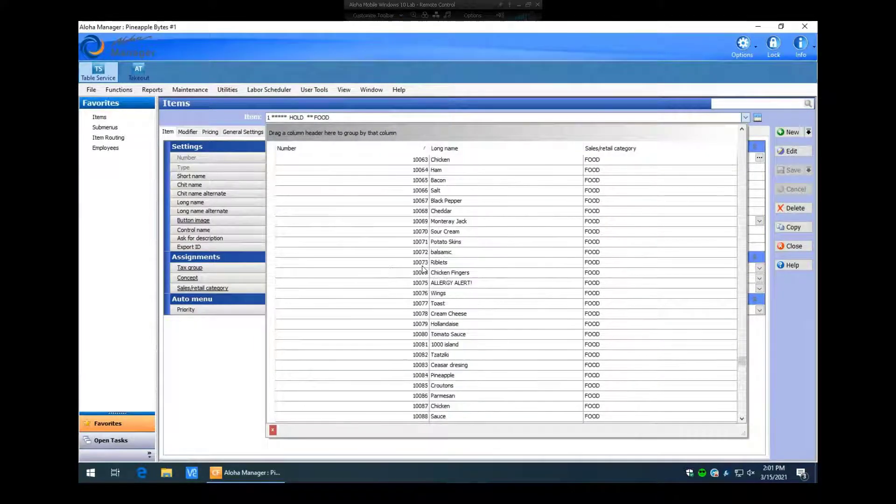
pyautogui.scroll(6, 434, 279)
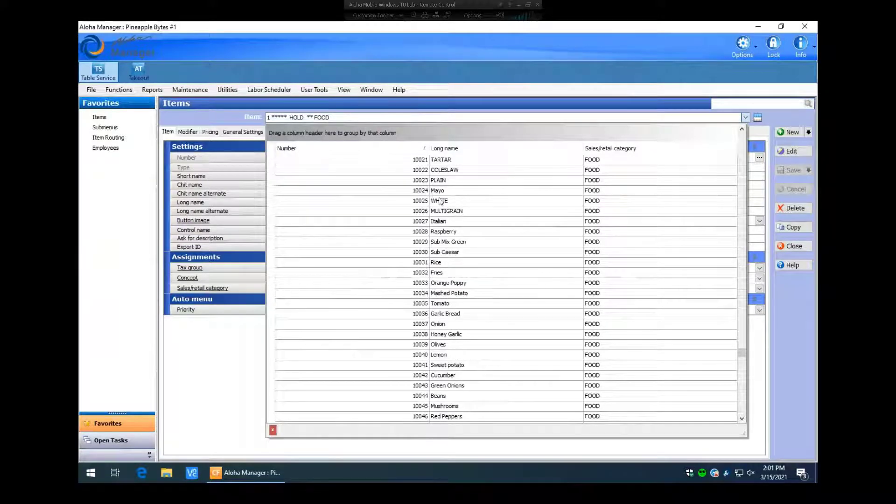
pyautogui.scroll(6, 451, 261)
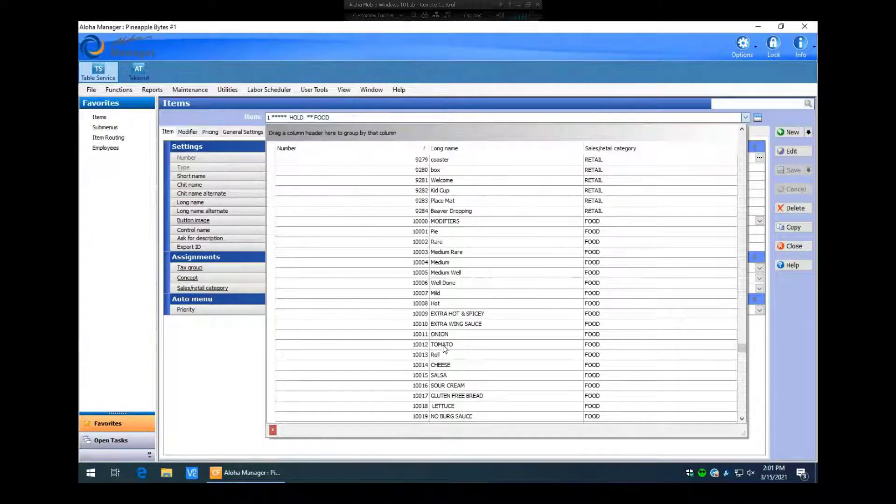
pyautogui.scroll(-15, 465, 321)
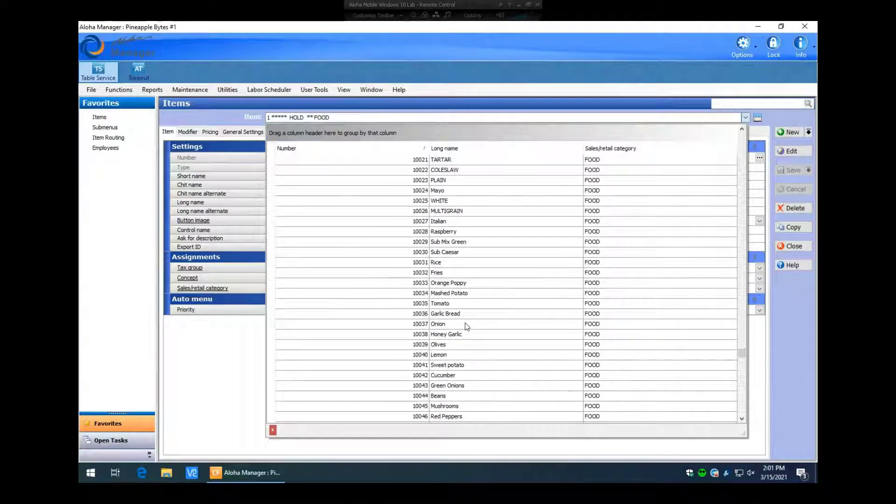
pyautogui.scroll(-4, 466, 327)
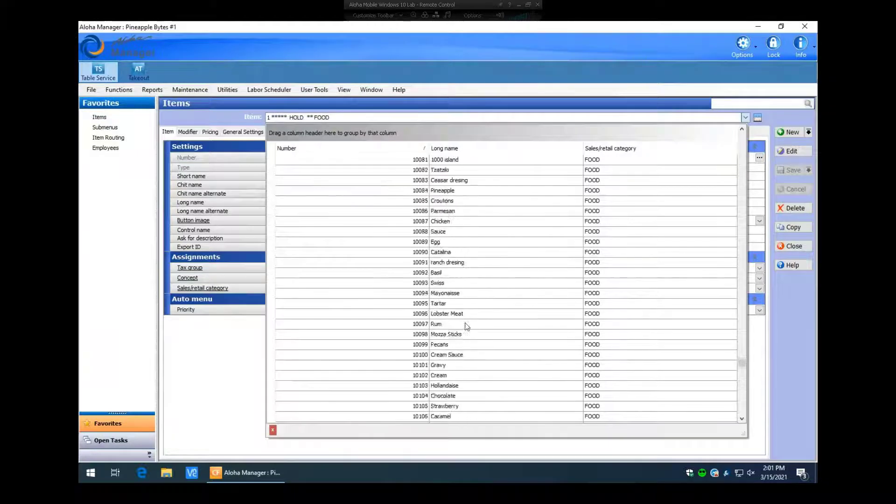
pyautogui.scroll(-20, 467, 326)
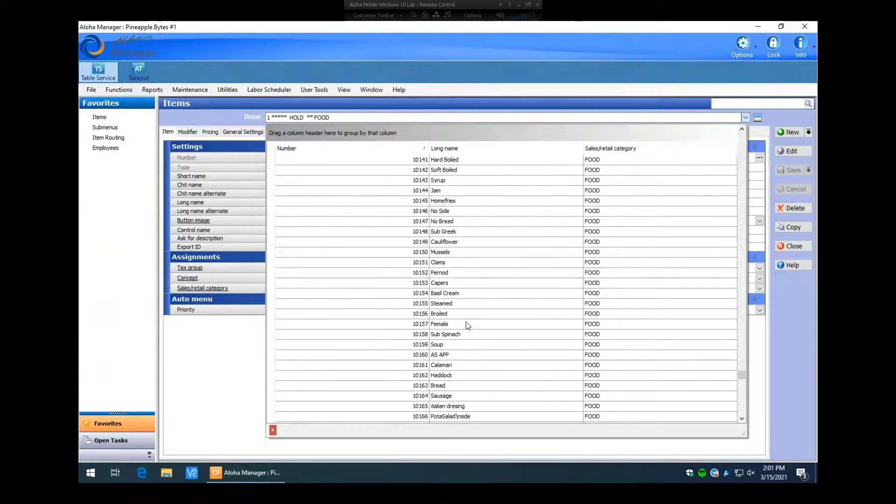
pyautogui.scroll(-20, 467, 325)
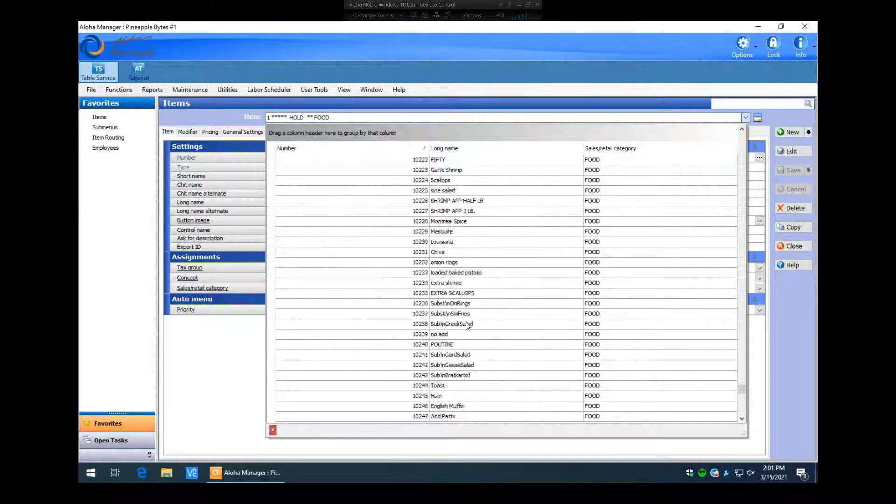
pyautogui.scroll(-20, 467, 325)
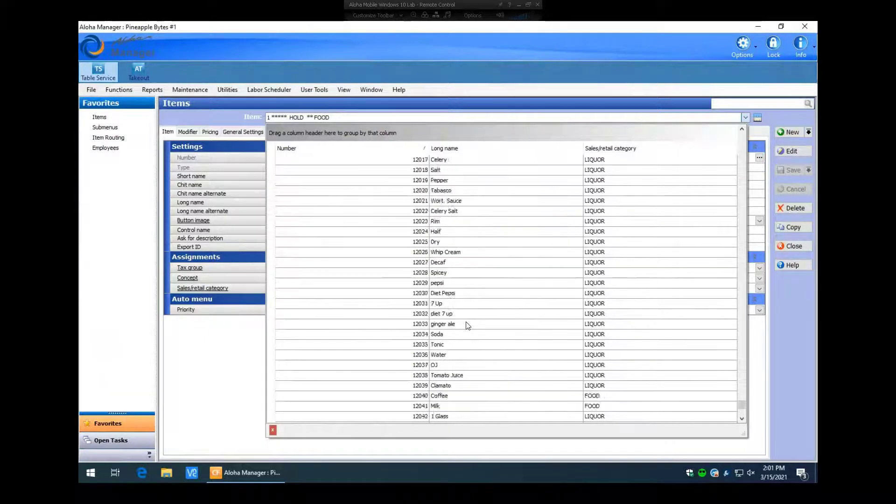
pyautogui.scroll(-1, 467, 325)
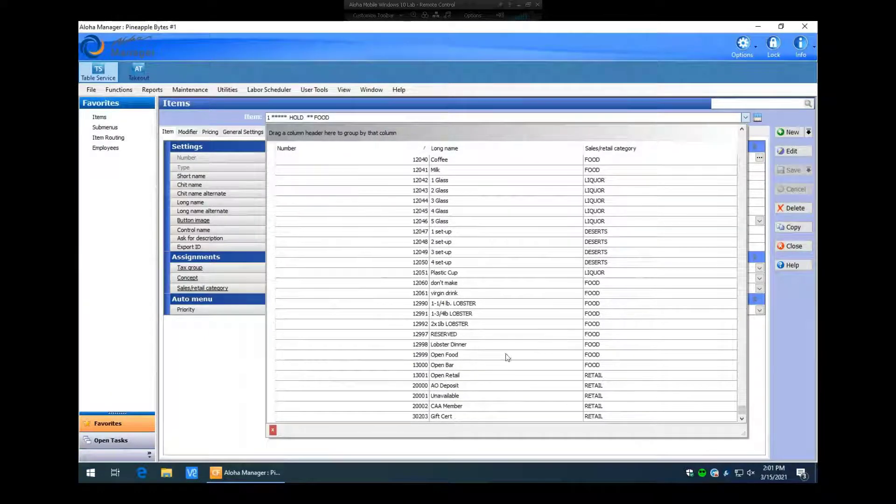
pyautogui.scroll(10, 456, 276)
pyautogui.scroll(-5, 457, 277)
pyautogui.scroll(15, 457, 278)
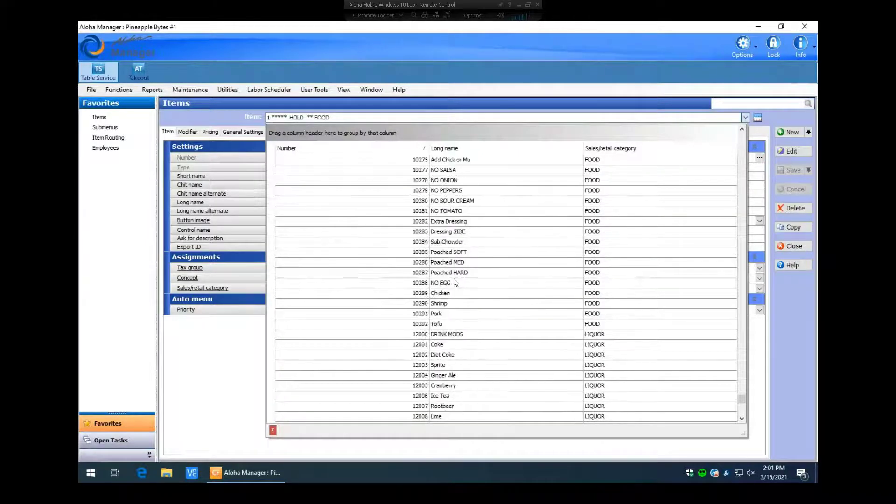
pyautogui.click(430, 324)
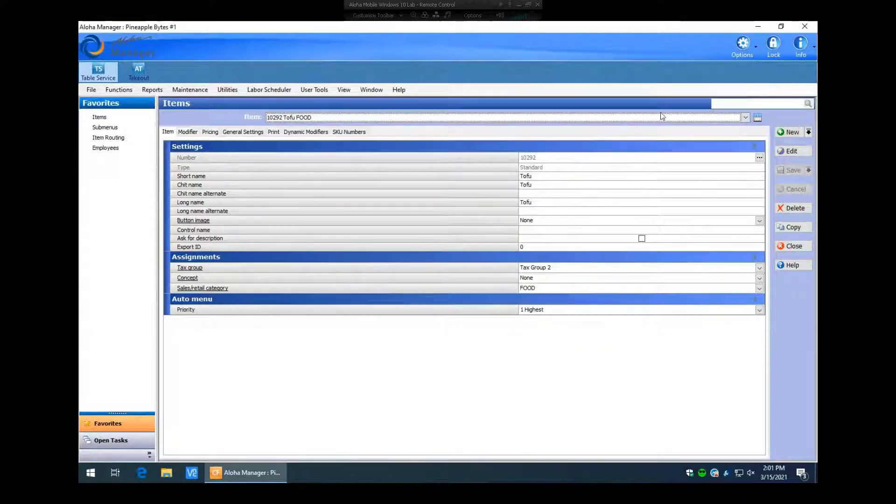
# Create a new Standard item 10293 with the short name Medium Rare.
pyautogui.click(810, 133)
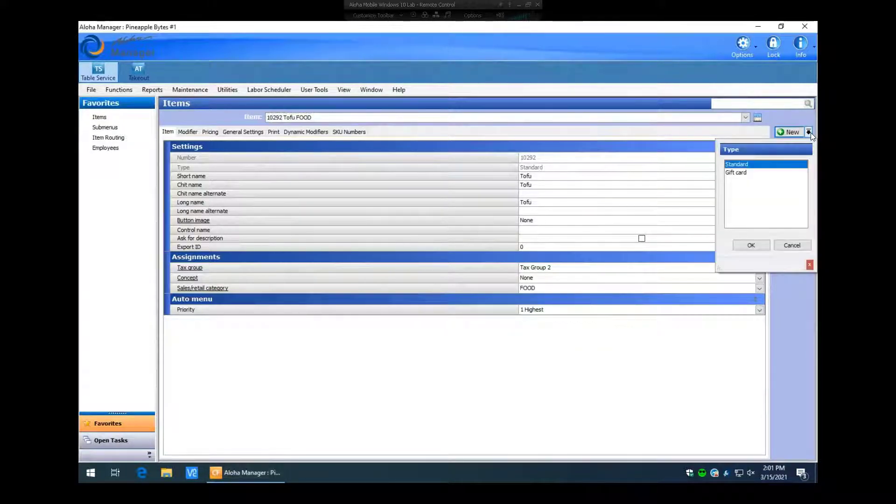
pyautogui.click(750, 246)
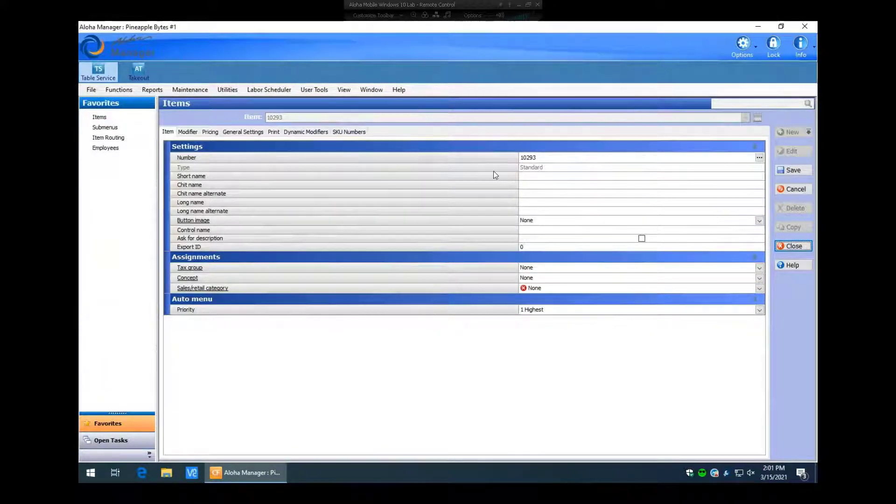
pyautogui.click(532, 177)
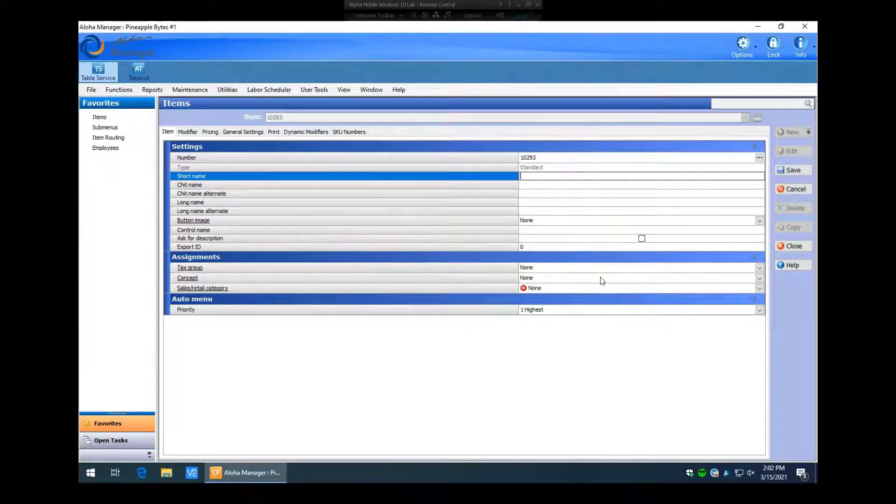
pyautogui.write('Mediu')
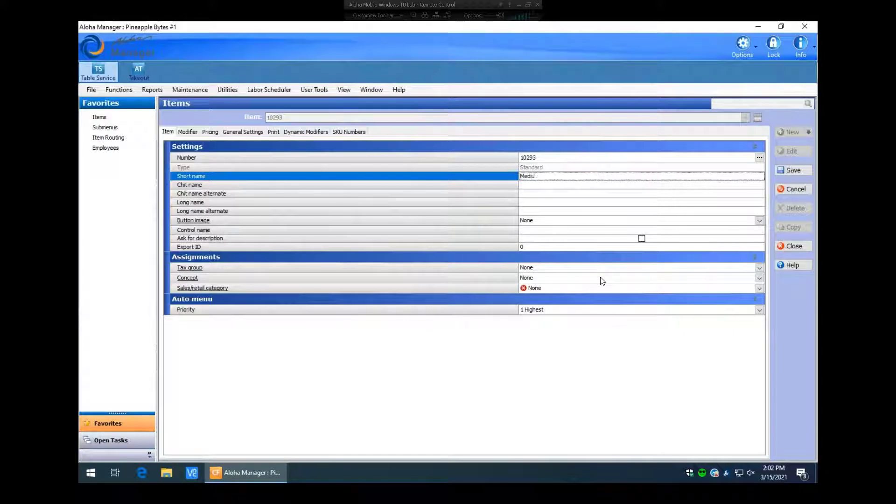
pyautogui.write('m Rare')
pyautogui.click(534, 186)
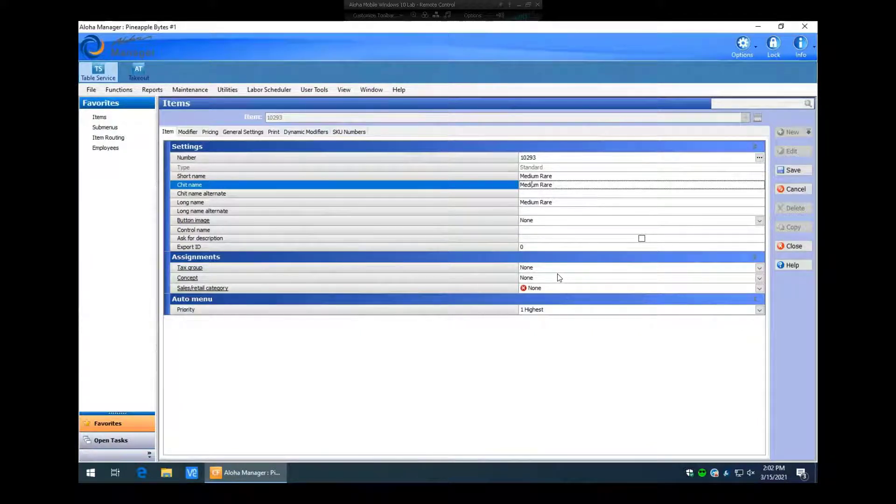
# Assign Tax Group 1 and the FOOD sales/retail category, then save the item.
pyautogui.click(760, 269)
pyautogui.press('Return')
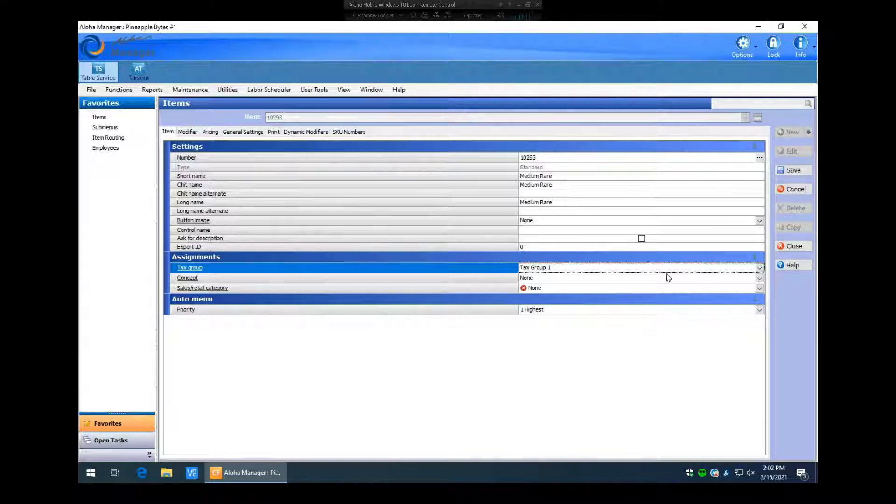
pyautogui.click(761, 289)
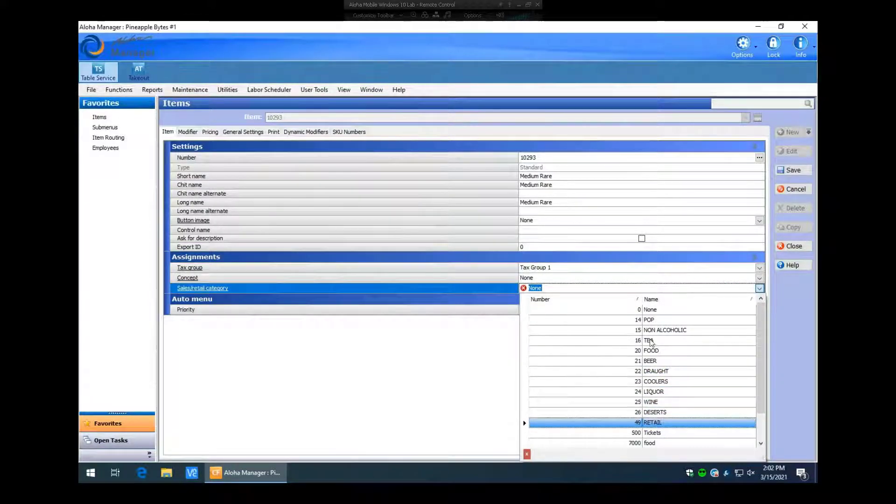
pyautogui.click(651, 355)
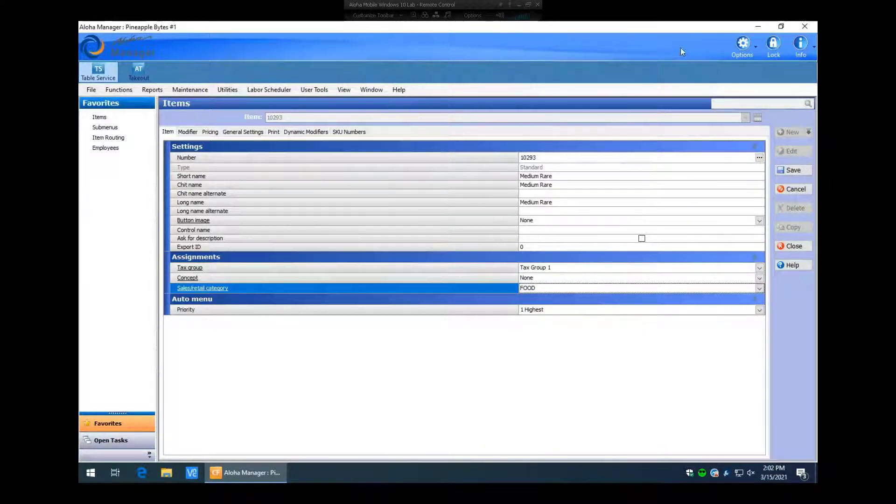
pyautogui.click(792, 170)
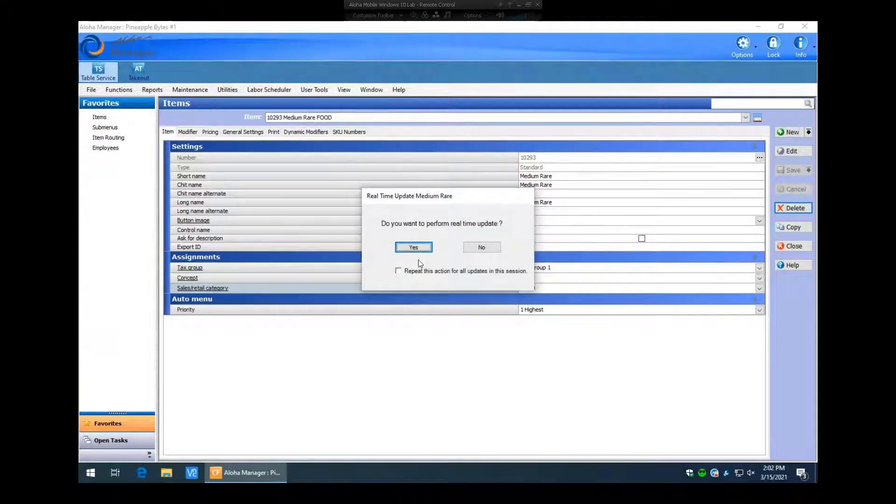
# Accept the real-time update for the saved Medium Rare item.
pyautogui.click(414, 248)
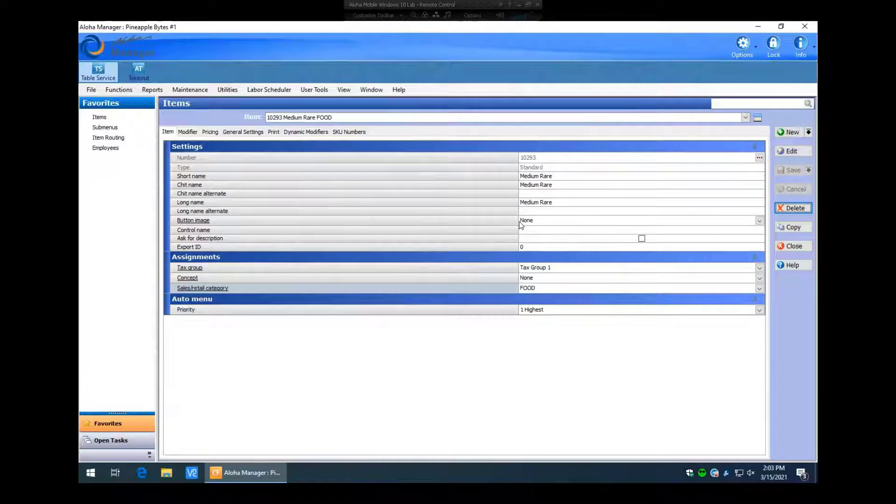
# Open Modifier Groups maintenance and look through the existing groups list.
pyautogui.click(186, 90)
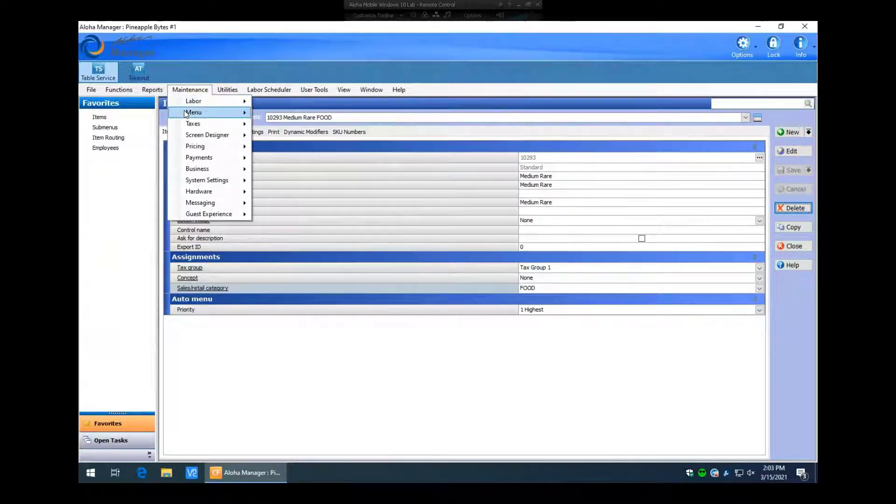
pyautogui.moveTo(186, 114)
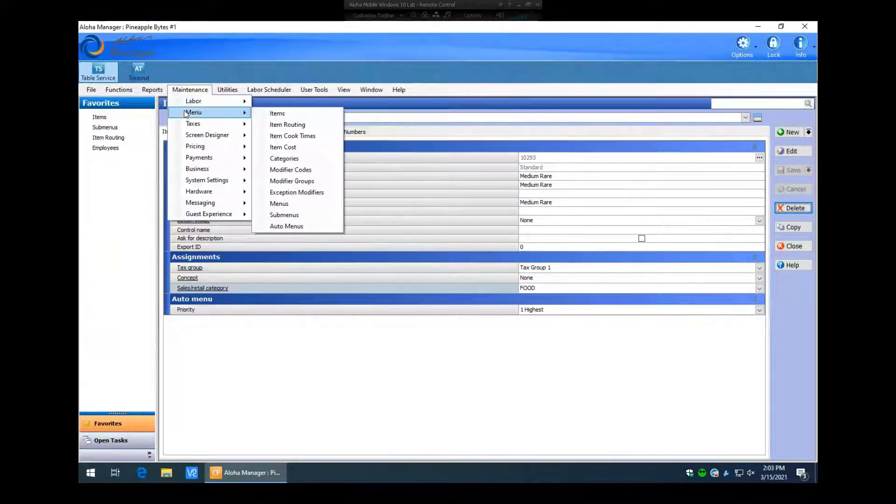
pyautogui.click(288, 184)
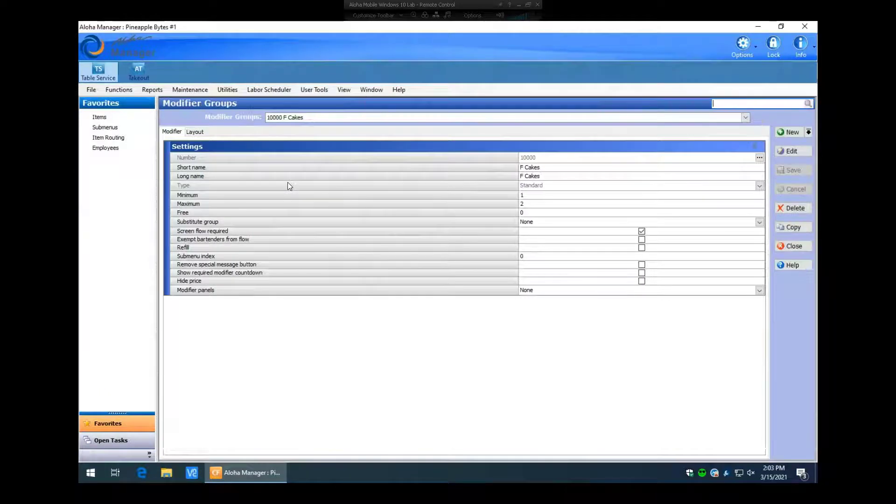
pyautogui.click(745, 117)
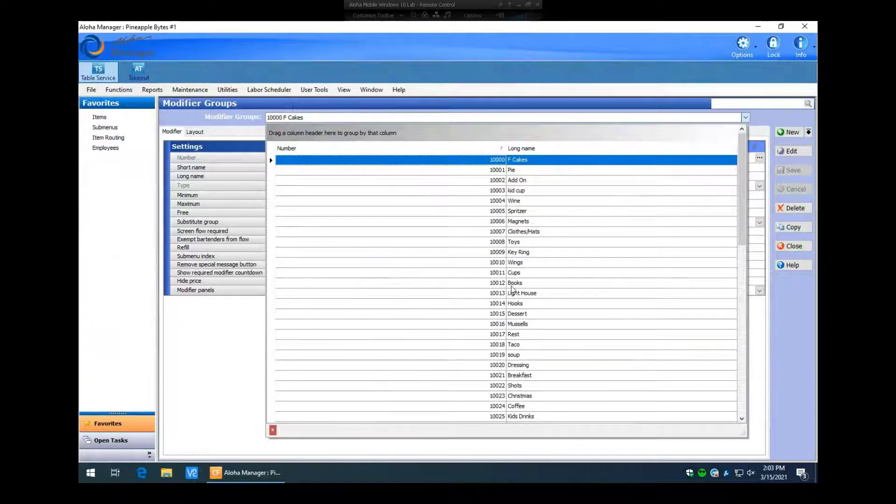
pyautogui.scroll(-12, 515, 308)
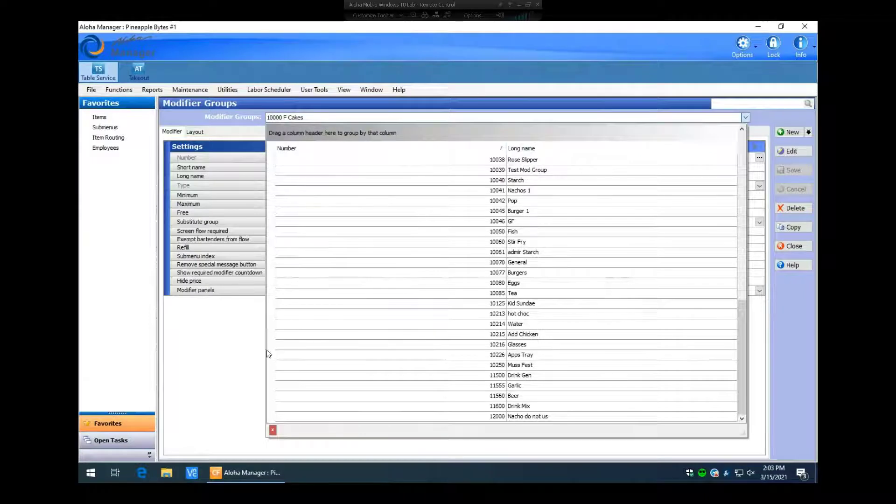
pyautogui.click(201, 359)
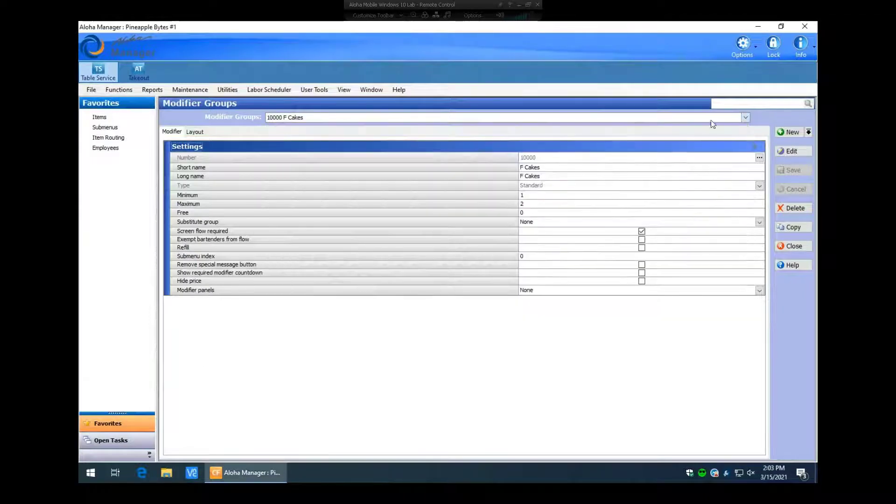
# Create new Standard modifier group 10043 with short and long name Steak Temps.
pyautogui.click(809, 132)
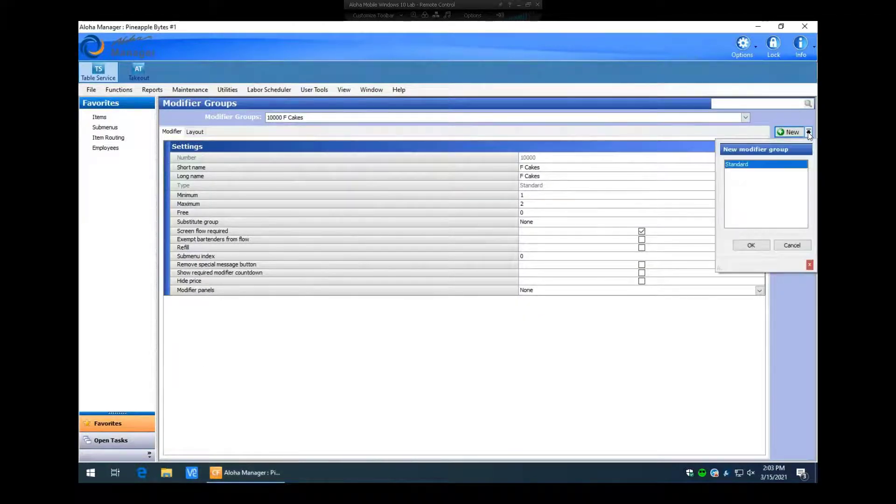
pyautogui.click(752, 246)
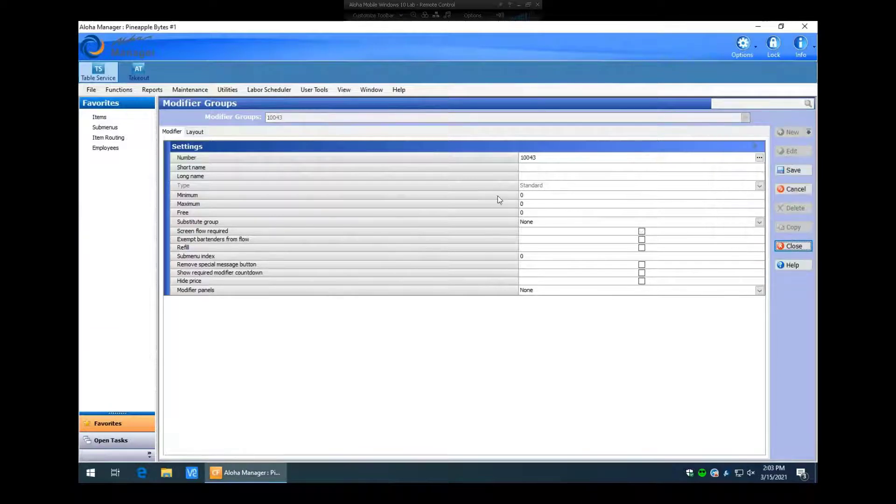
pyautogui.click(531, 169)
pyautogui.write('Steak')
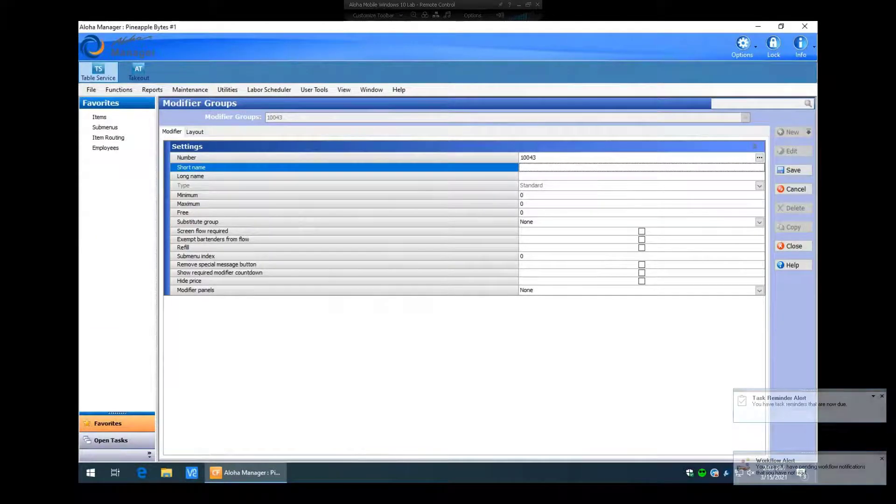
pyautogui.write(' Temps')
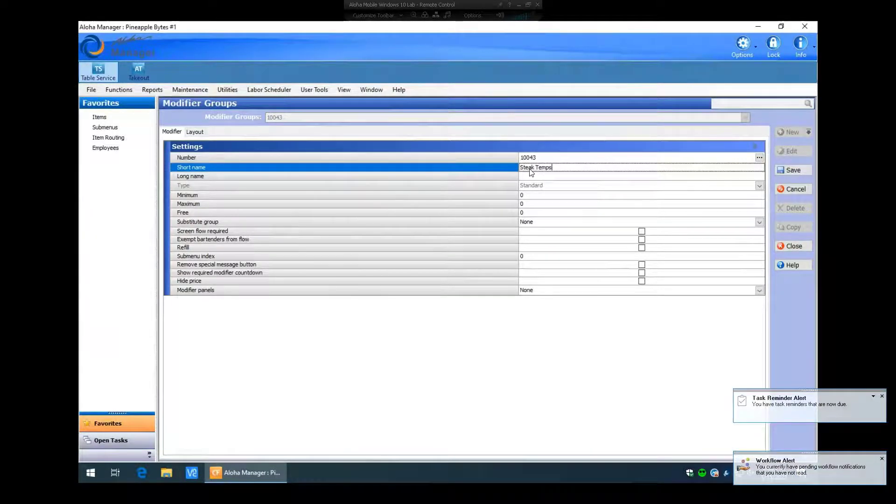
pyautogui.press('Tab')
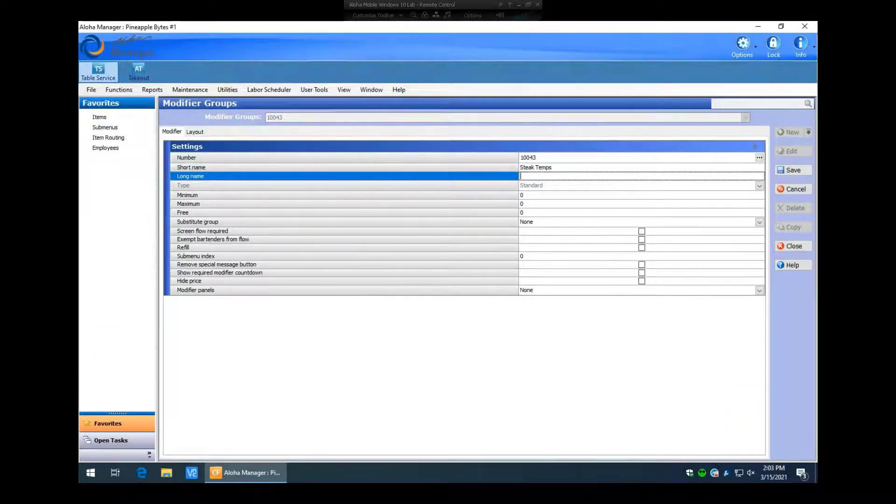
pyautogui.write('Steak Temps')
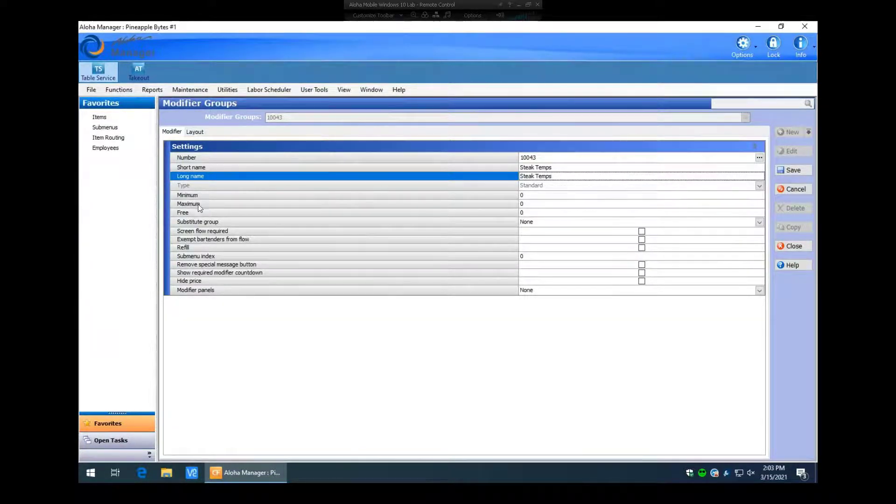
# Set the Steak Temps group's Minimum to 1 and Maximum to 1.
pyautogui.click(540, 196)
pyautogui.press('BackSpace')
pyautogui.write('1')
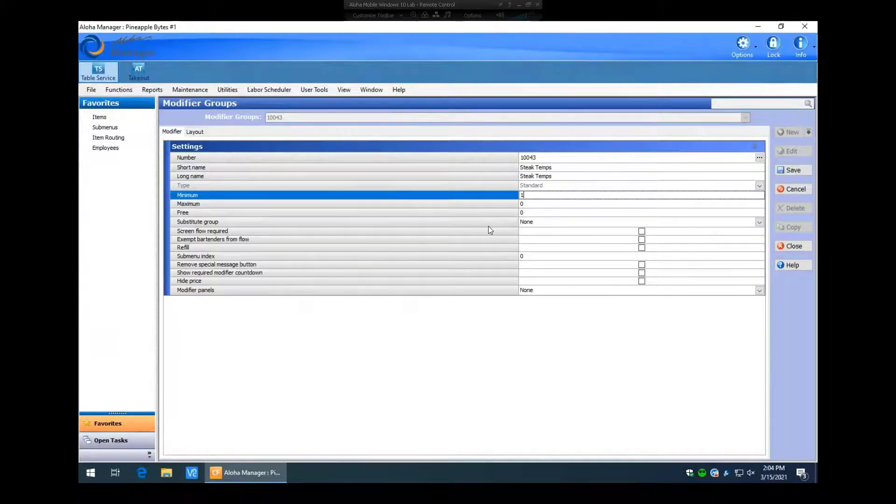
pyautogui.click(540, 207)
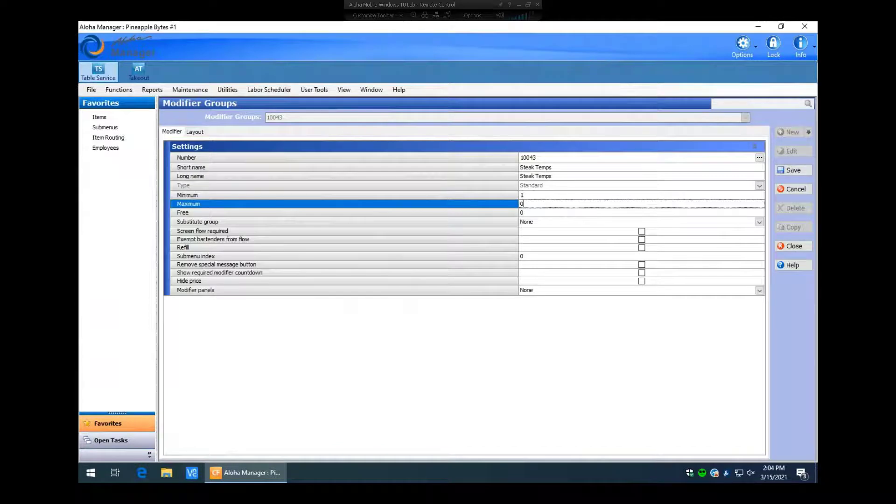
pyautogui.write('1')
# Turn on Screen flow required and switch to the Layout tab.
pyautogui.click(642, 231)
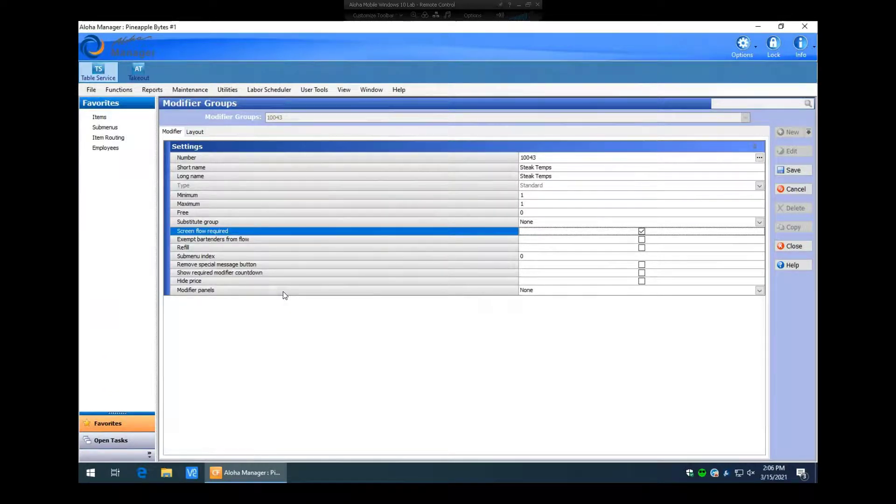
pyautogui.click(195, 132)
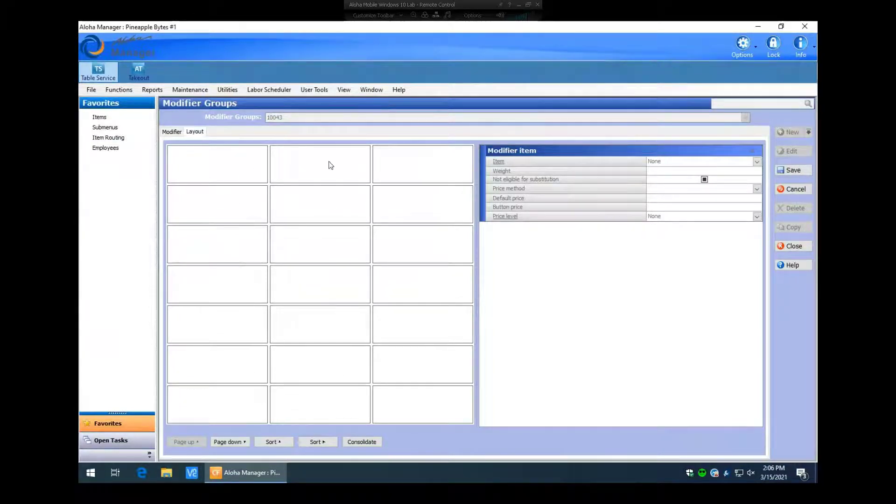
# Add a modifier button in the middle grid cell assigned to the Medium Rare item.
pyautogui.click(316, 252)
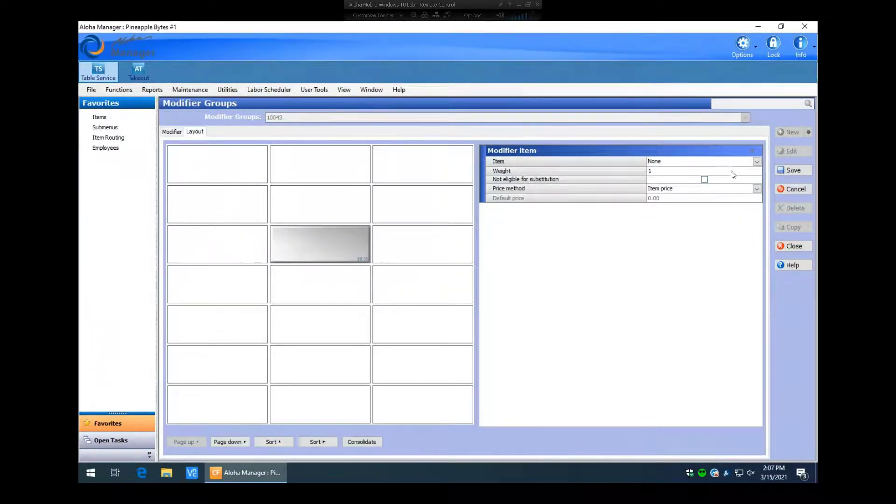
pyautogui.click(757, 162)
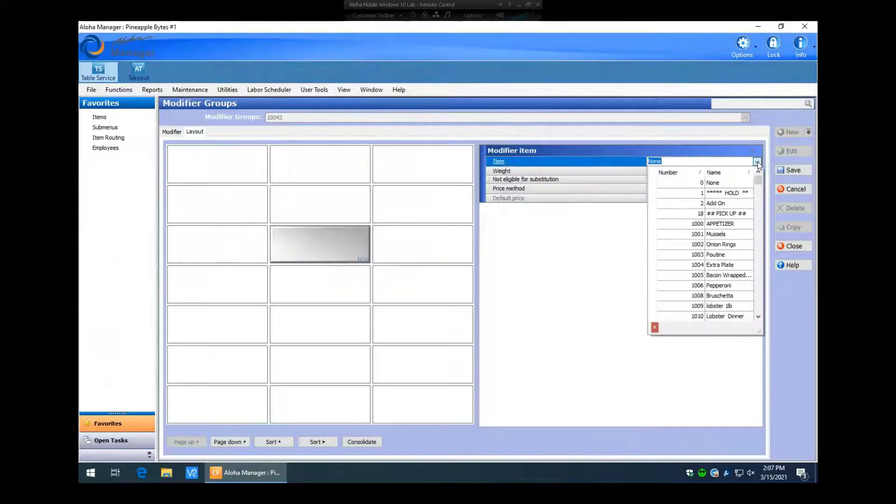
pyautogui.write('medi')
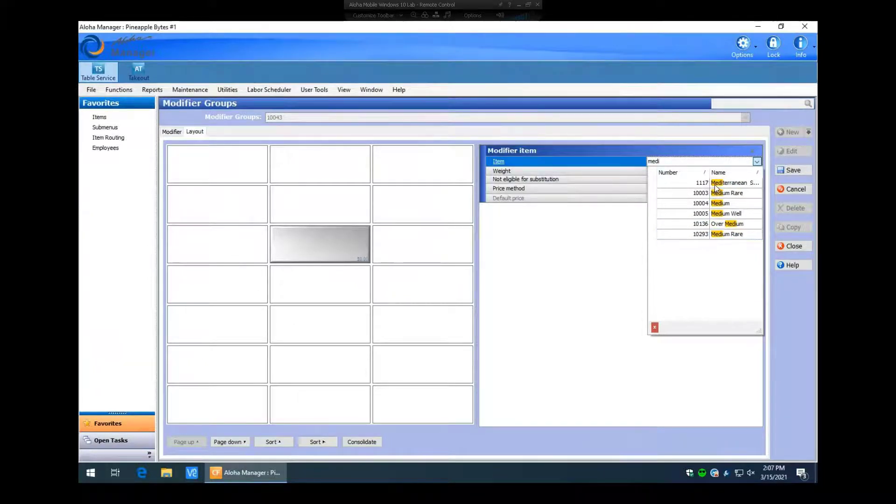
pyautogui.click(722, 235)
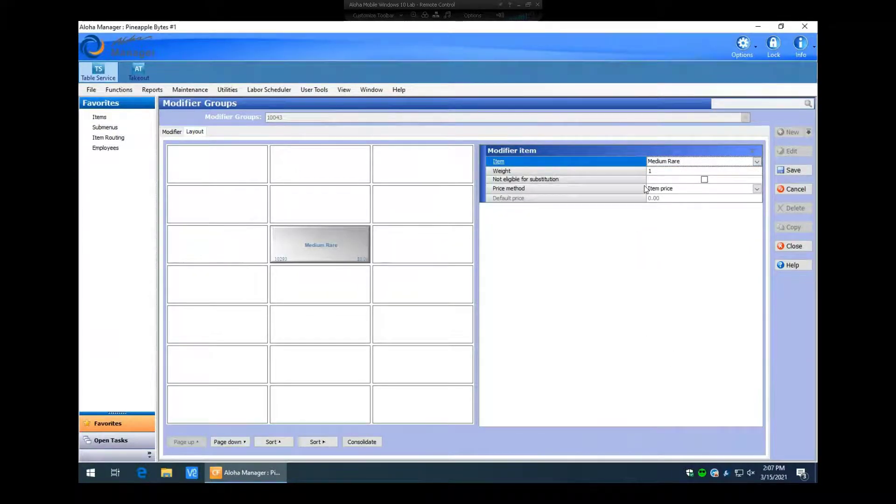
# Leave the button's price method as Item price and save the Steak Temps group.
pyautogui.click(670, 190)
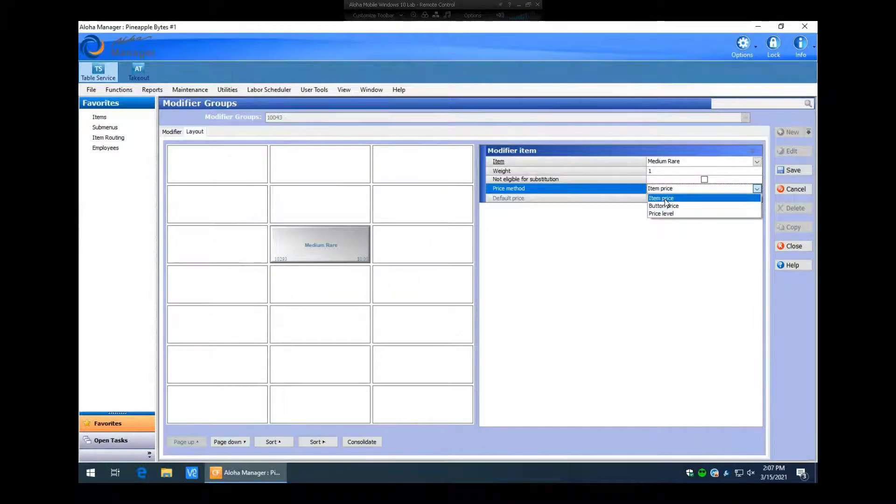
pyautogui.click(665, 199)
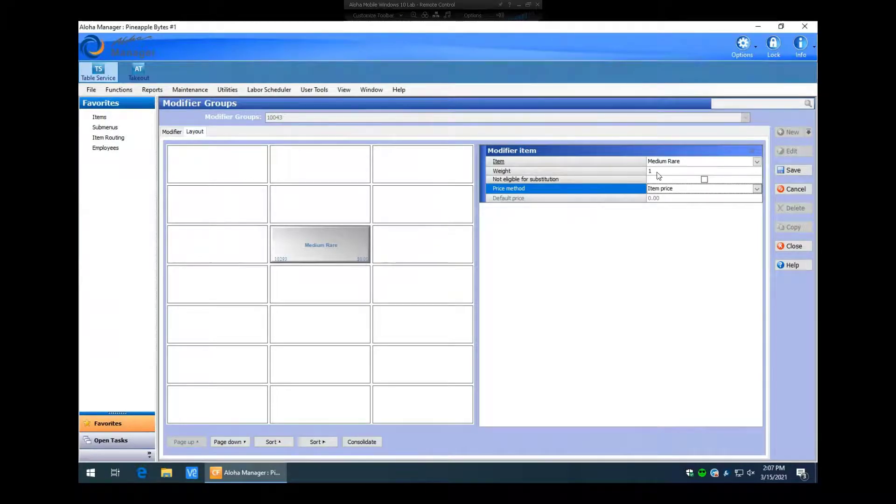
pyautogui.click(662, 191)
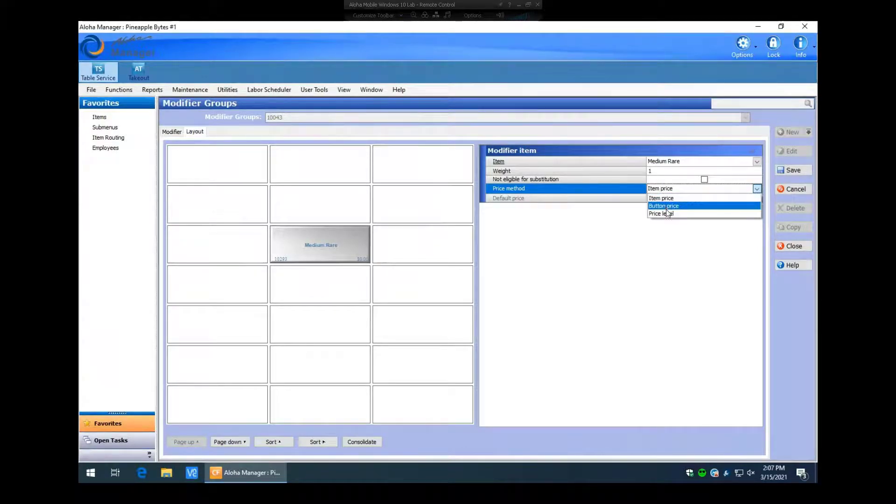
pyautogui.click(667, 211)
pyautogui.click(667, 189)
pyautogui.click(668, 199)
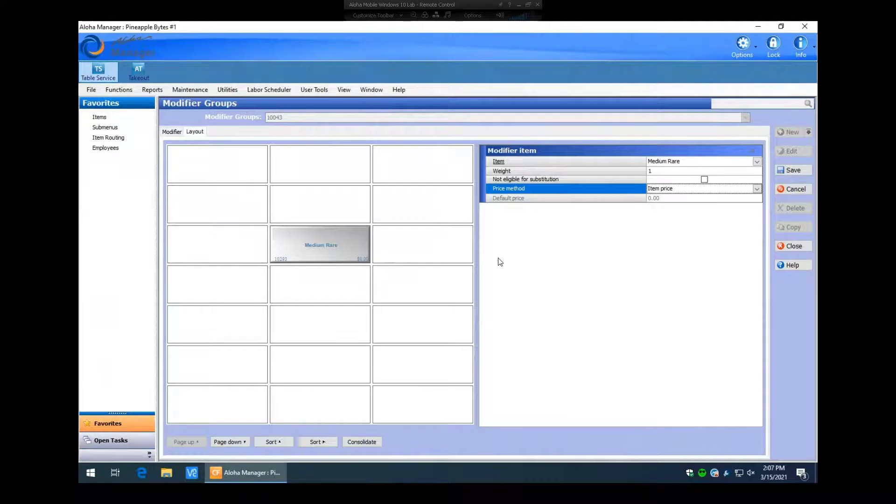
pyautogui.click(790, 170)
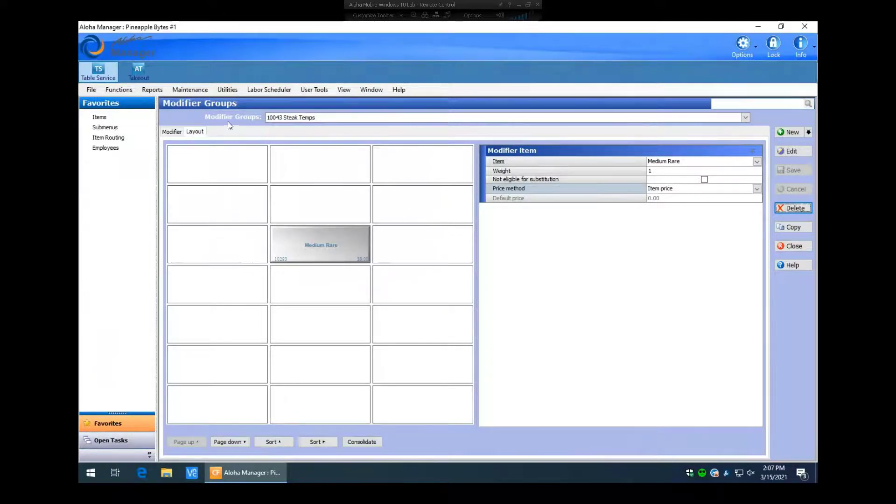
# Open the Maintenance > Menu > Items editor and browse the item list.
pyautogui.click(194, 90)
pyautogui.moveTo(202, 112)
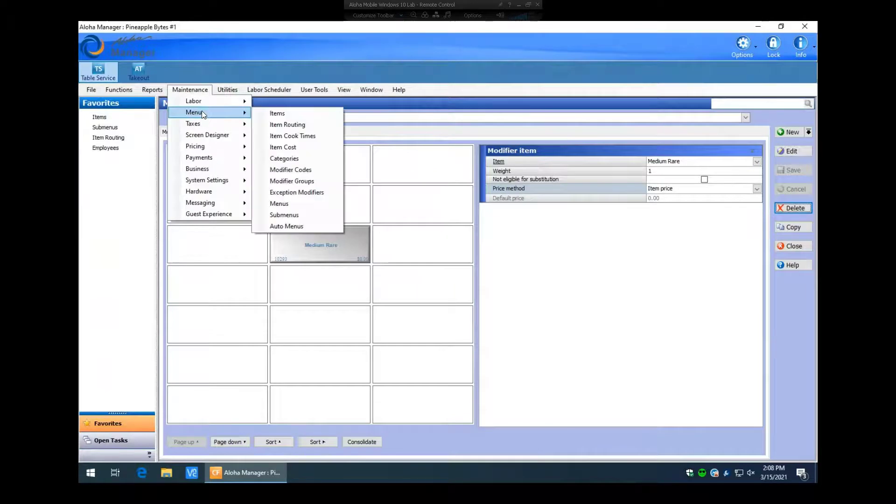
pyautogui.click(277, 113)
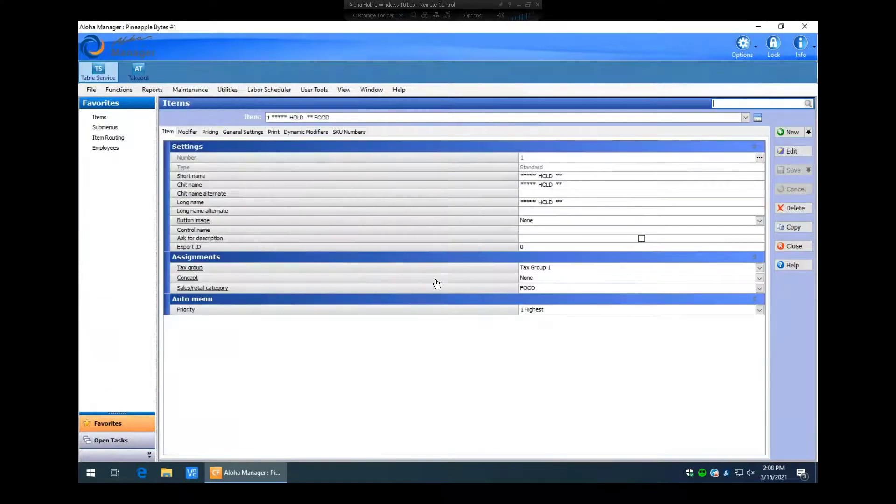
pyautogui.click(746, 118)
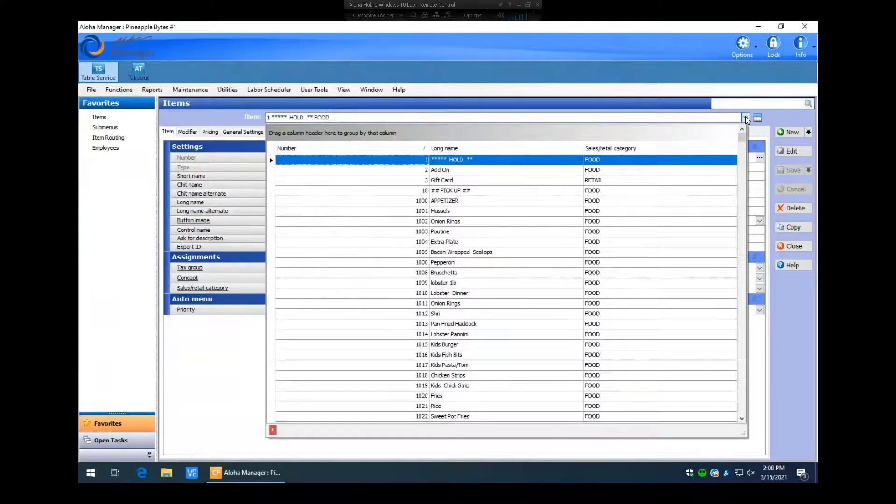
pyautogui.scroll(-3, 492, 252)
pyautogui.scroll(-7, 492, 252)
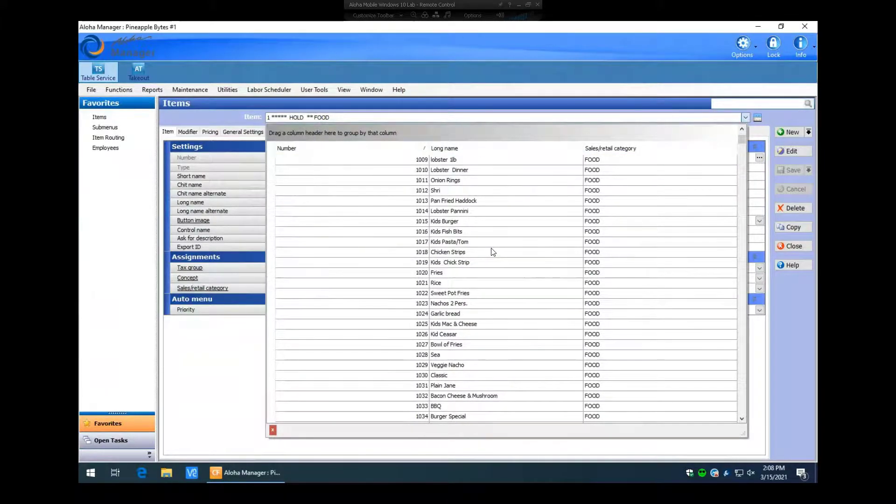
pyautogui.click(747, 118)
# Search for 'Steak' to load item 1257 Steak.
pyautogui.click(755, 105)
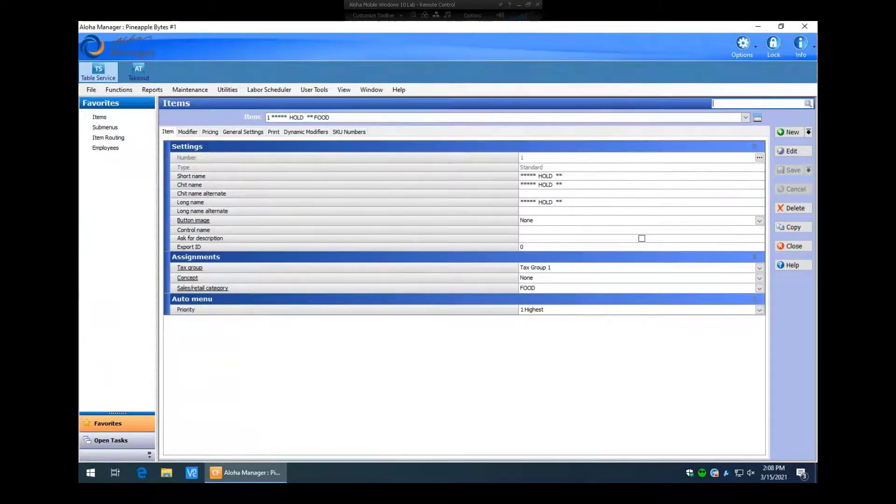
pyautogui.write('Steak')
pyautogui.click(809, 104)
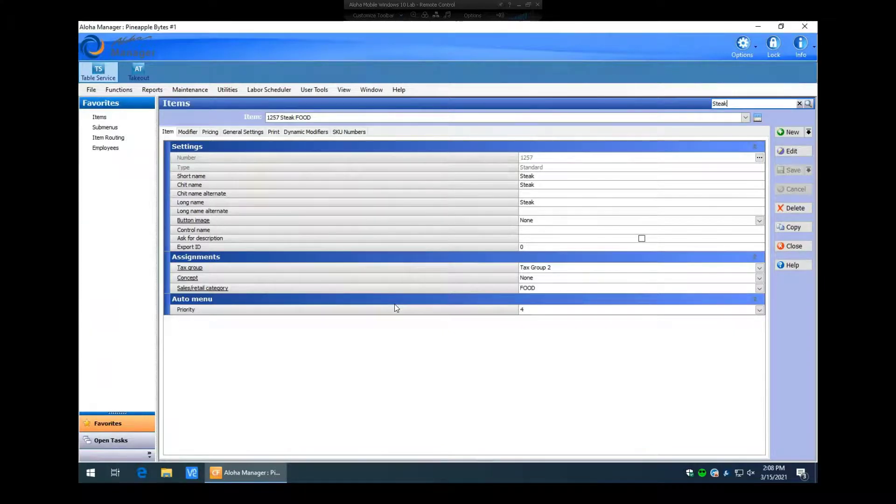
# Set Modifier 1 to Steak Temps on the Modifier tab and save with a real-time update.
pyautogui.click(188, 133)
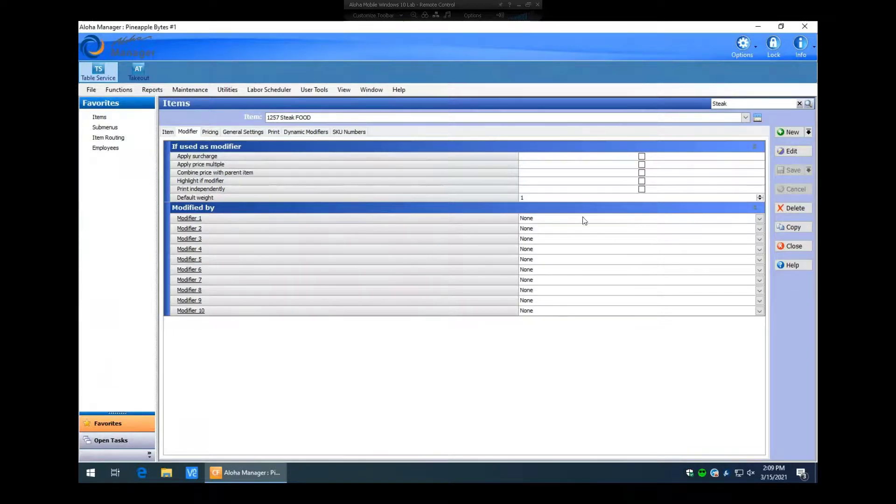
pyautogui.click(760, 218)
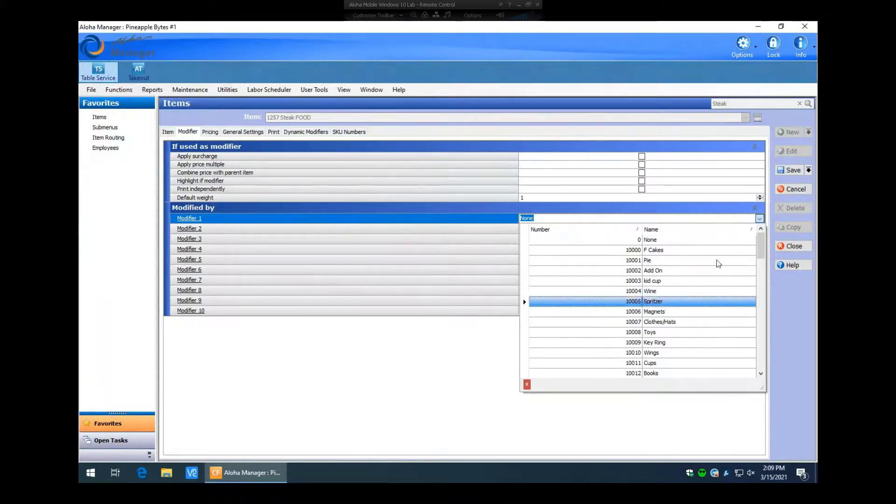
pyautogui.moveTo(760, 260); pyautogui.dragTo(760, 373)
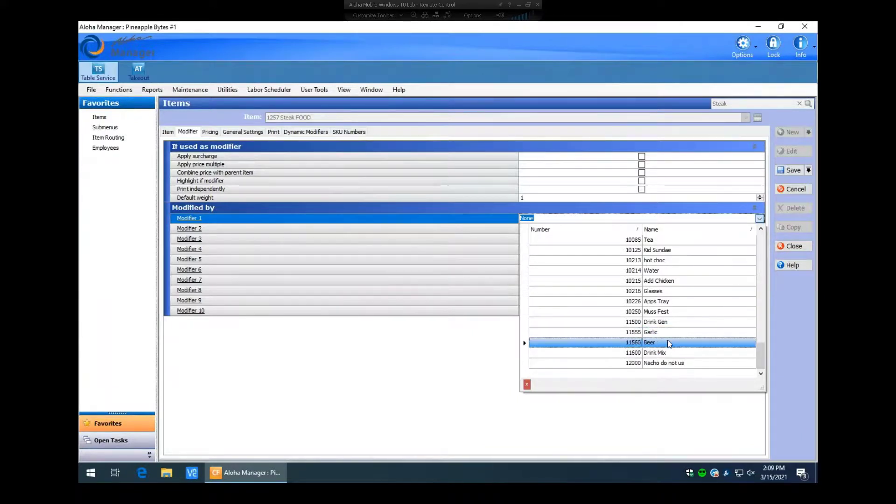
pyautogui.scroll(1, 676, 361)
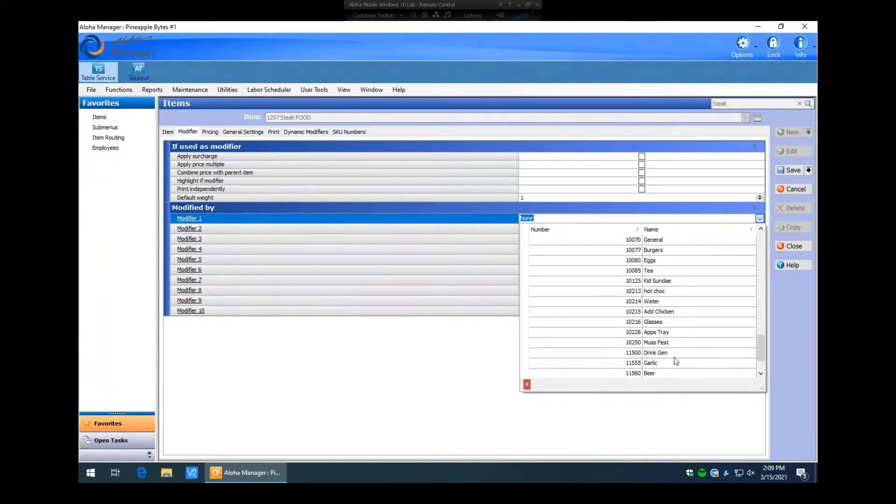
pyautogui.scroll(4, 673, 355)
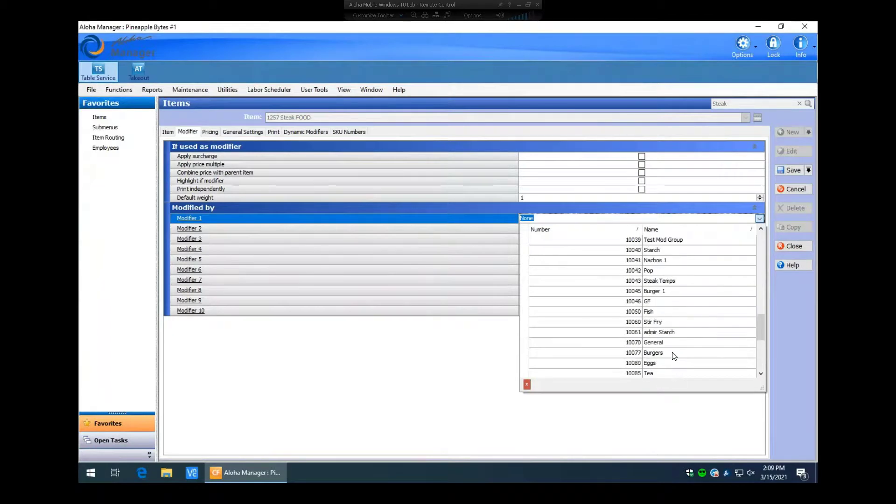
pyautogui.click(659, 285)
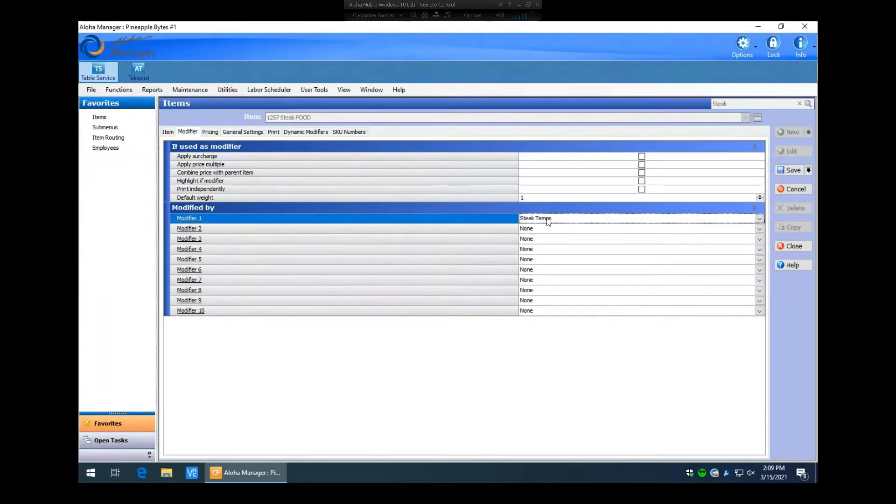
pyautogui.click(790, 171)
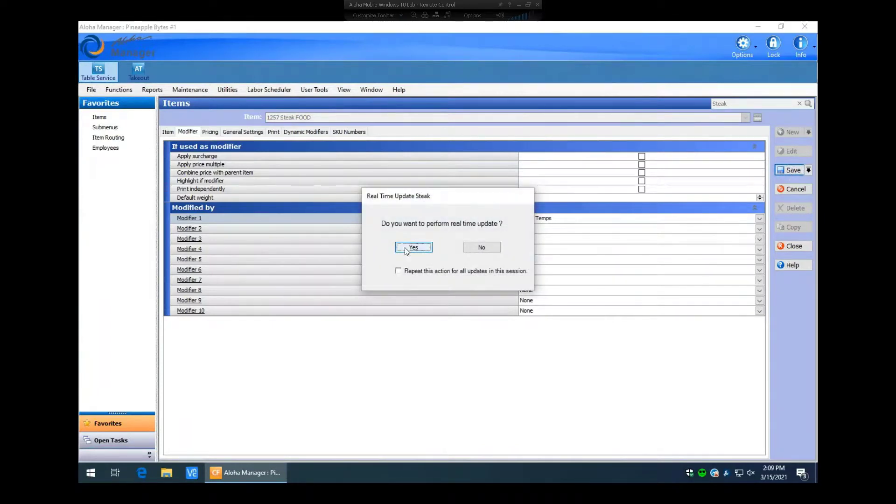
pyautogui.click(411, 248)
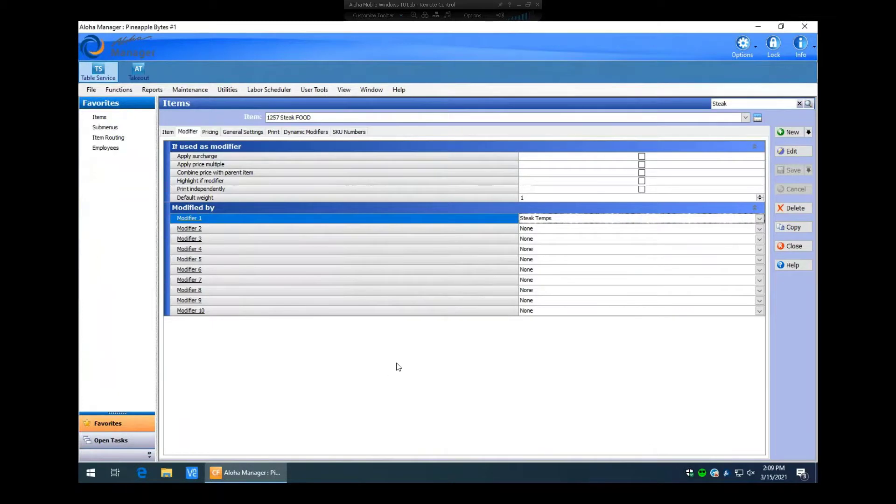
# Run Utilities > POS > Refresh POS and All Installed Products, agreeing to stop front of house.
pyautogui.click(231, 91)
pyautogui.moveTo(272, 125)
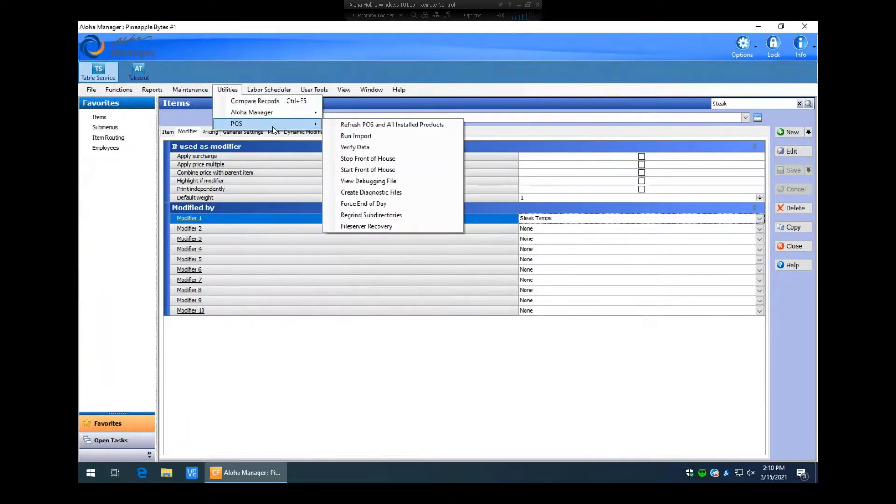
pyautogui.click(365, 124)
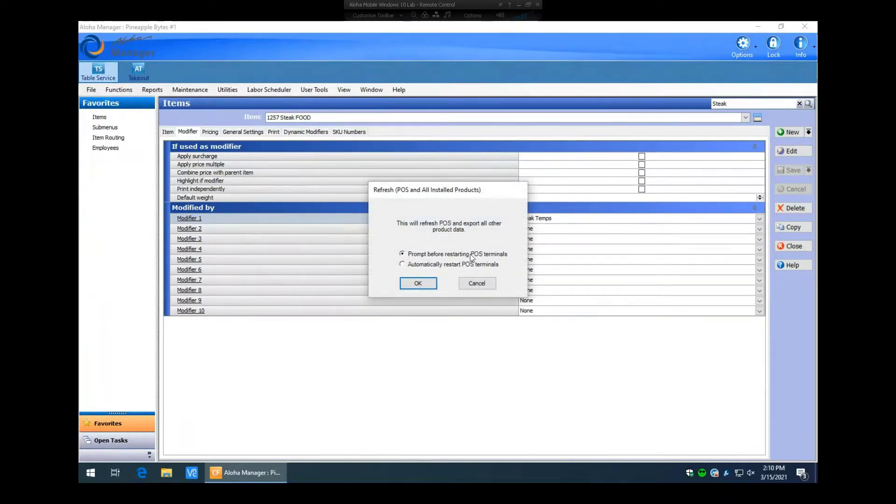
pyautogui.click(418, 283)
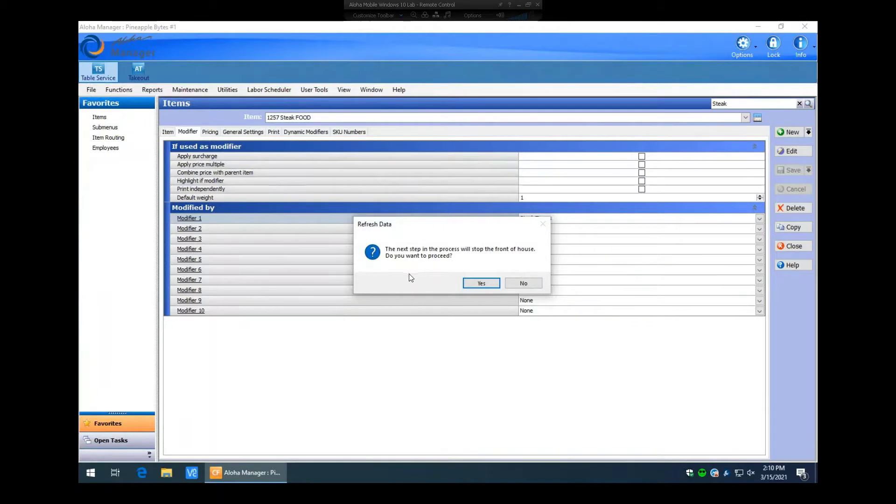
pyautogui.click(481, 285)
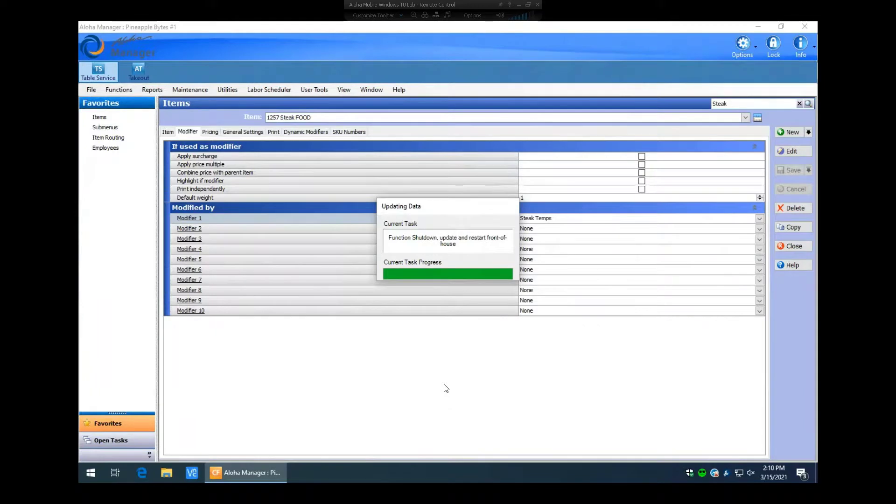
pyautogui.click(521, 300)
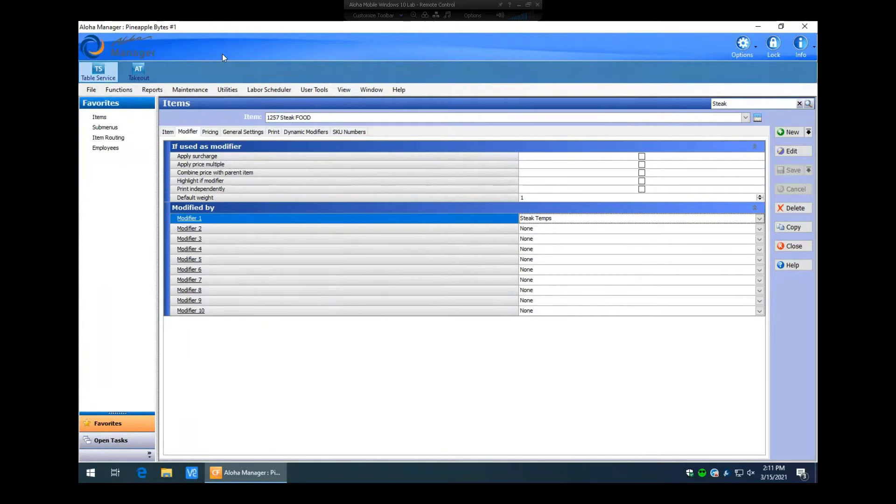
pyautogui.click(186, 91)
pyautogui.moveTo(190, 114)
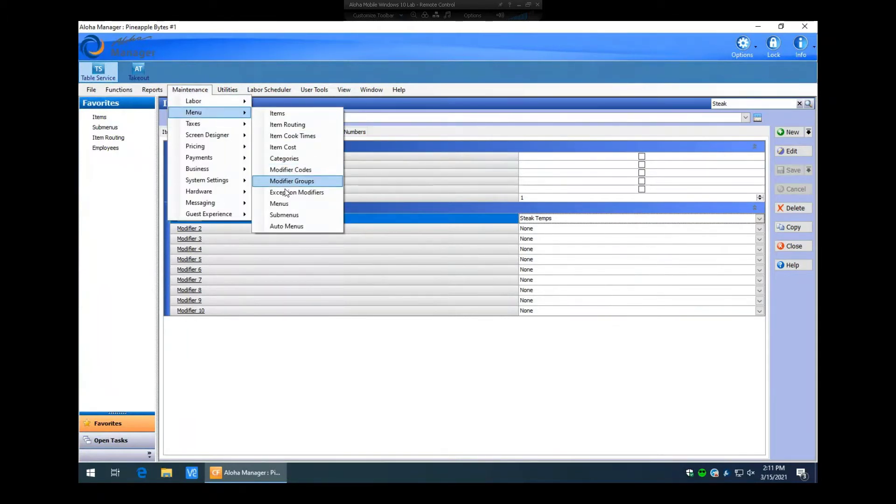
pyautogui.click(284, 355)
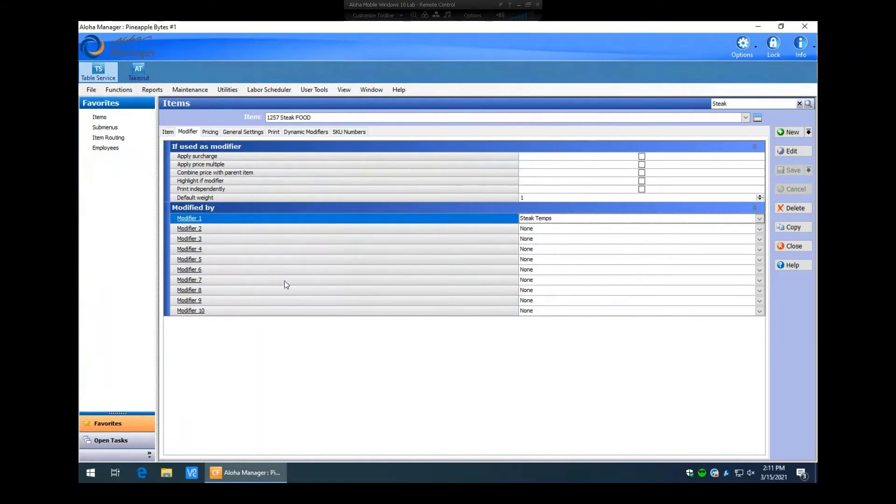
pyautogui.click(173, 90)
pyautogui.moveTo(187, 113)
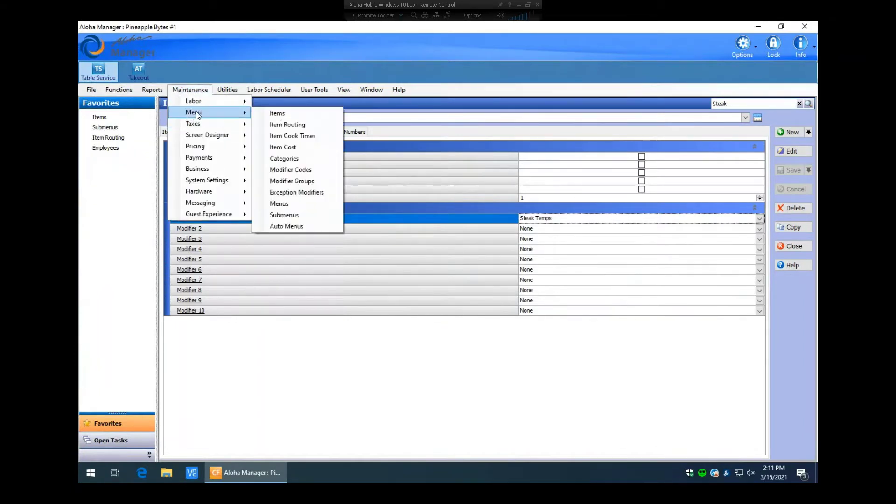
pyautogui.click(278, 113)
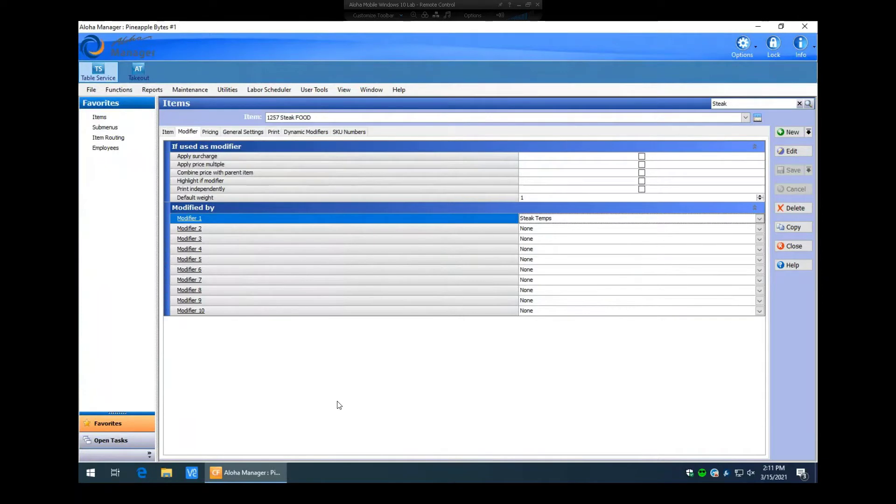